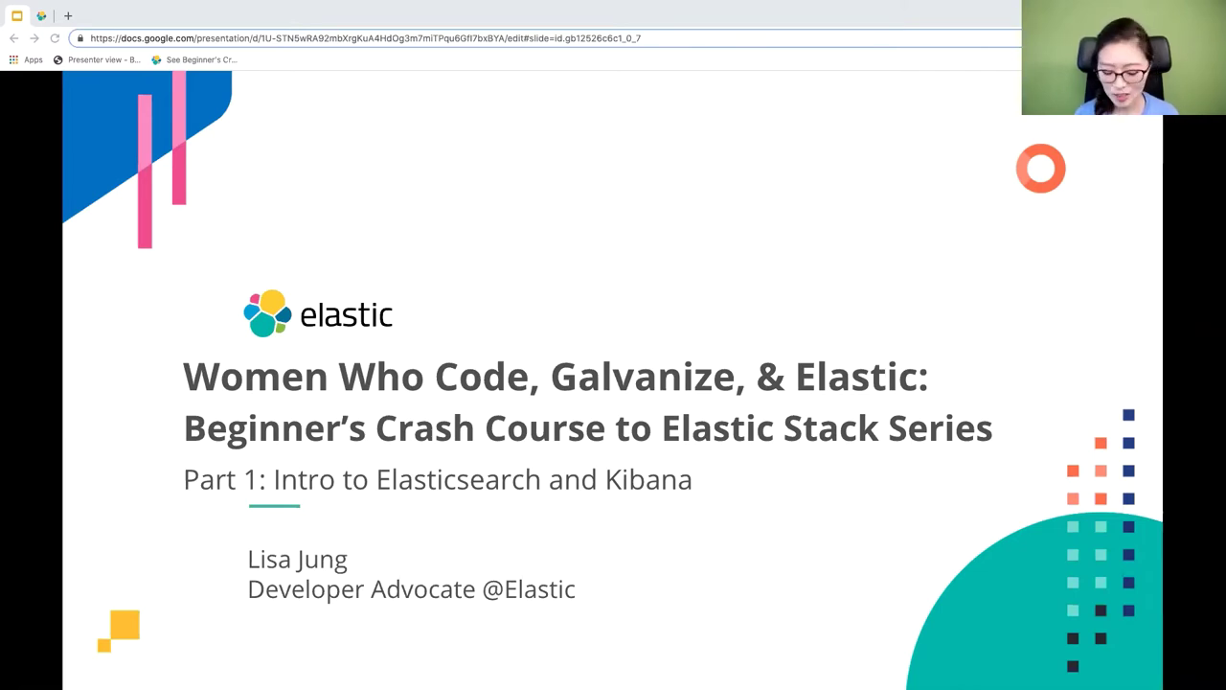
Step: Advance from the title slide past the Elastic Stack poll slide to 'Searching for Rides'
key(Right)
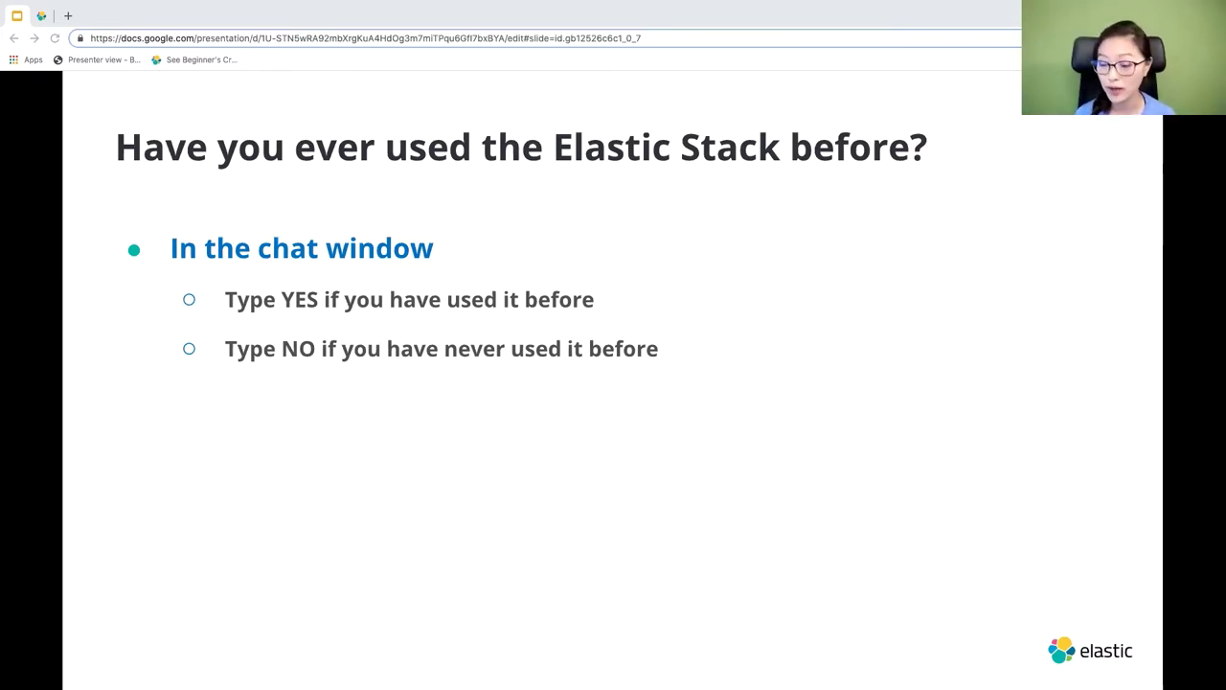
key(Right)
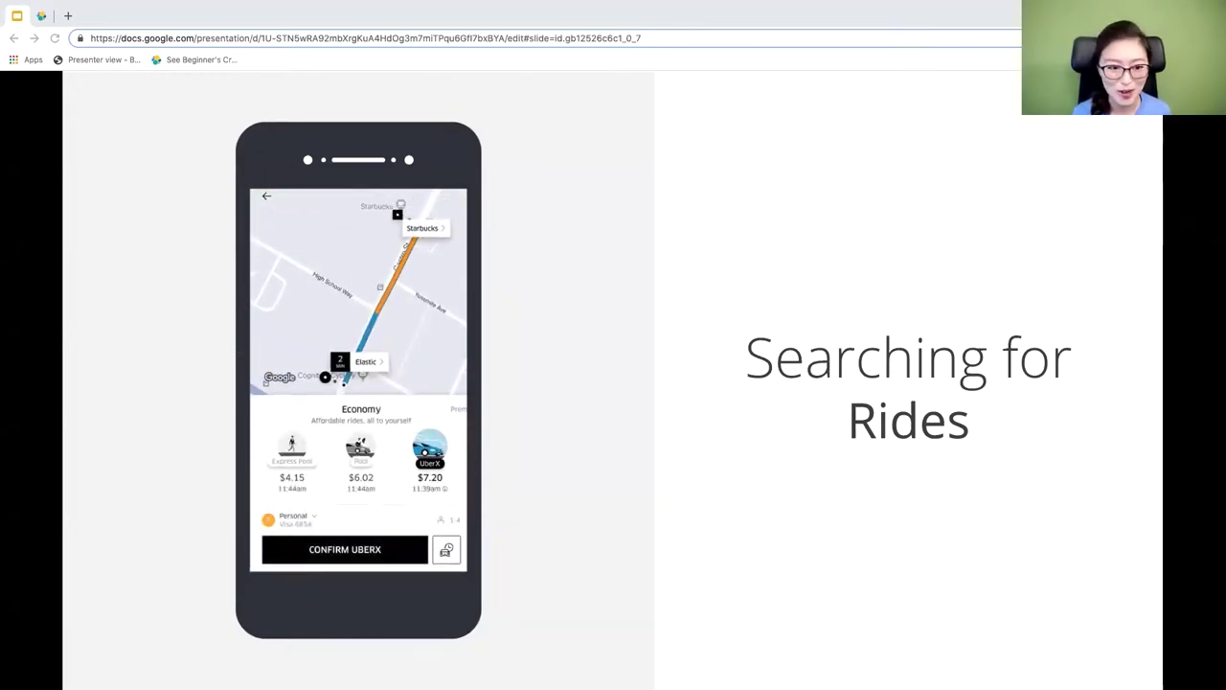
Step: Switch the search example from Rides to Restaurants, reach The Elastic Stack slide, and start its outlines
key(Right)
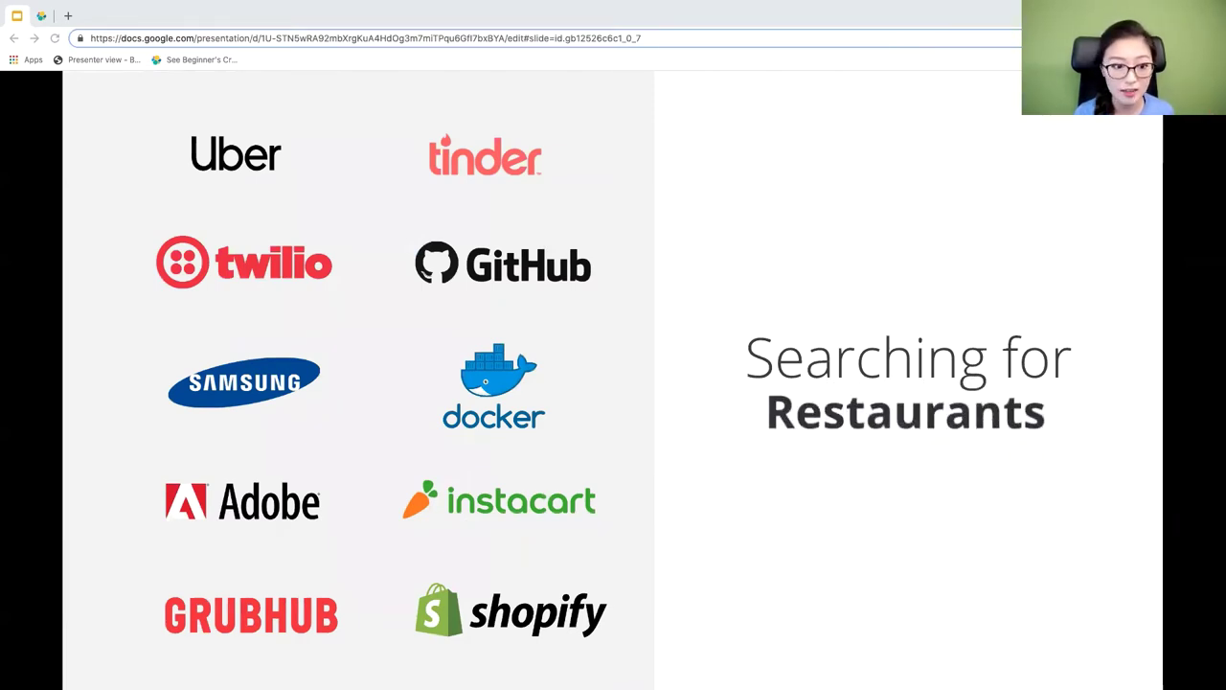
key(Right)
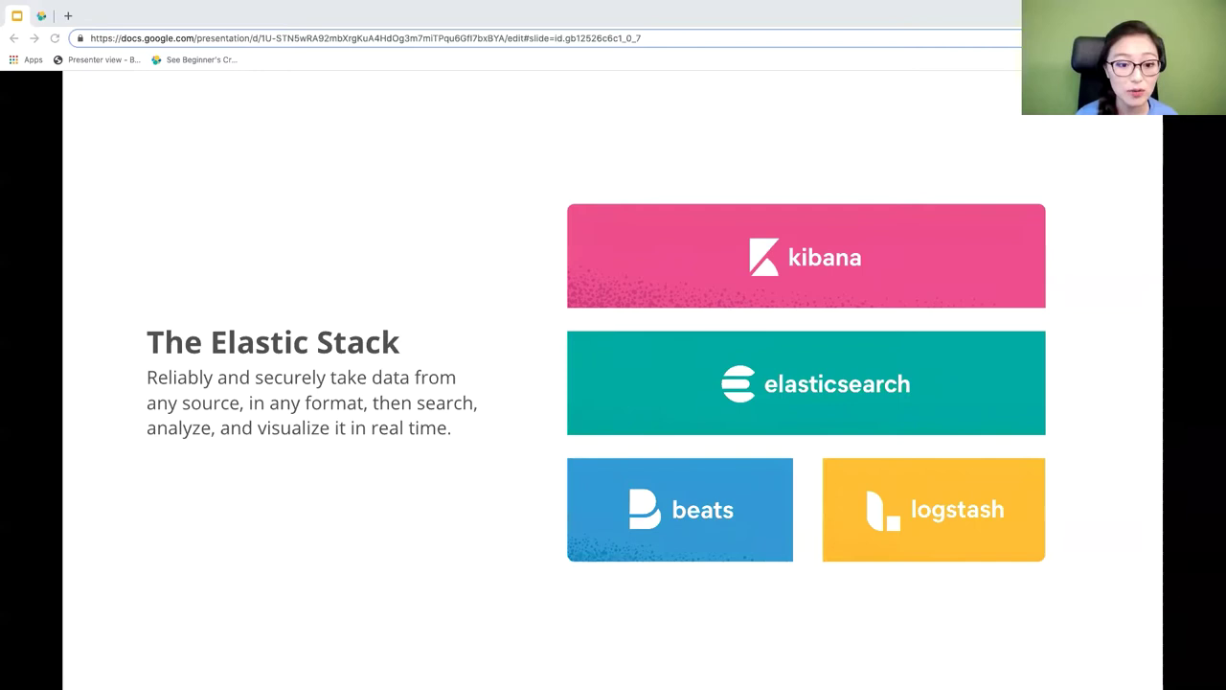
key(Right)
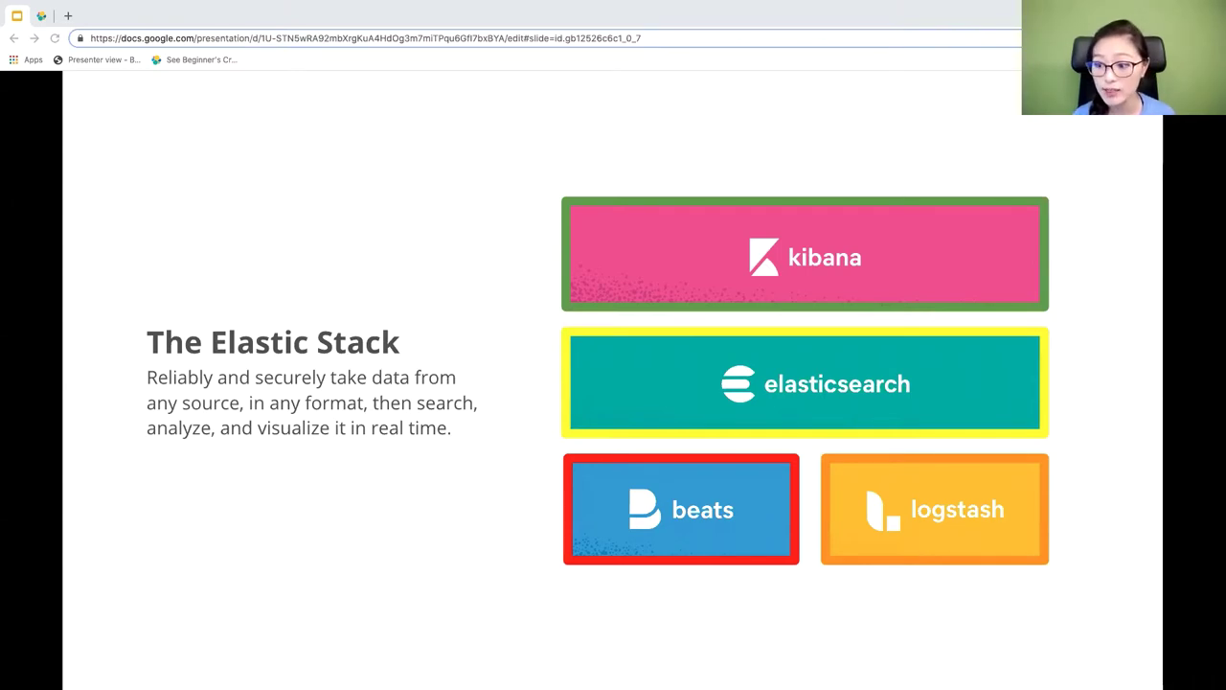
Step: Pass the Use Cases slide and open the 'Use Case: Logging' slide with the Activision Blizzard video
key(Right)
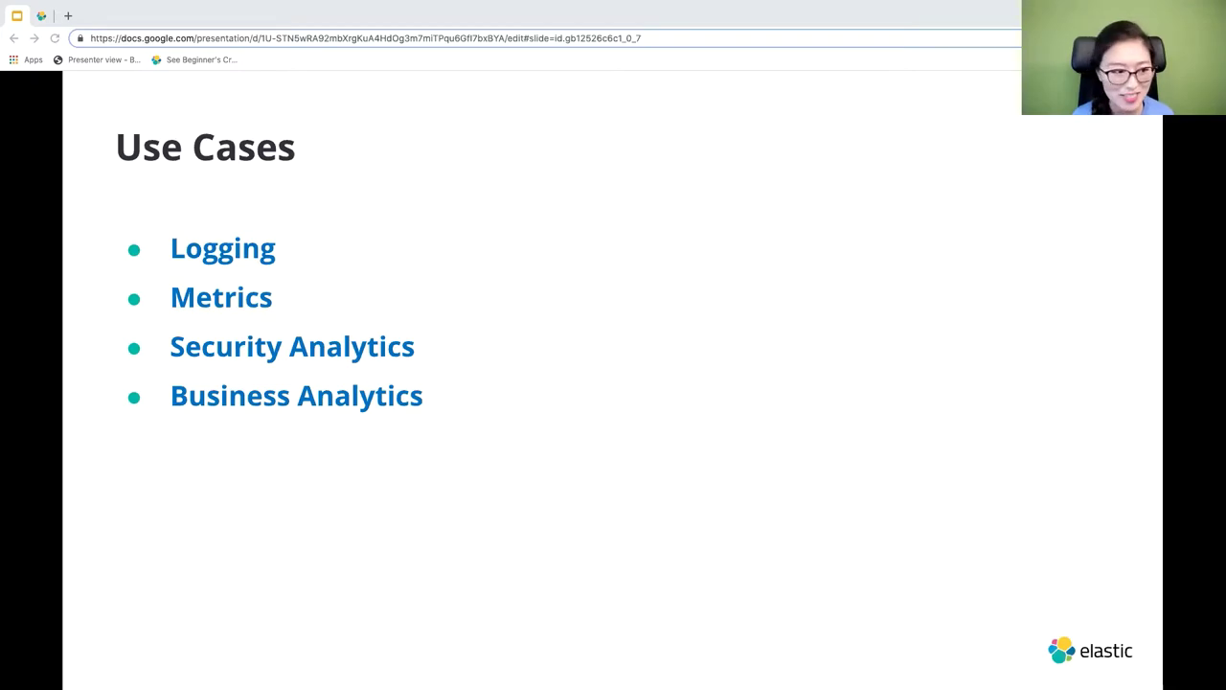
key(Right)
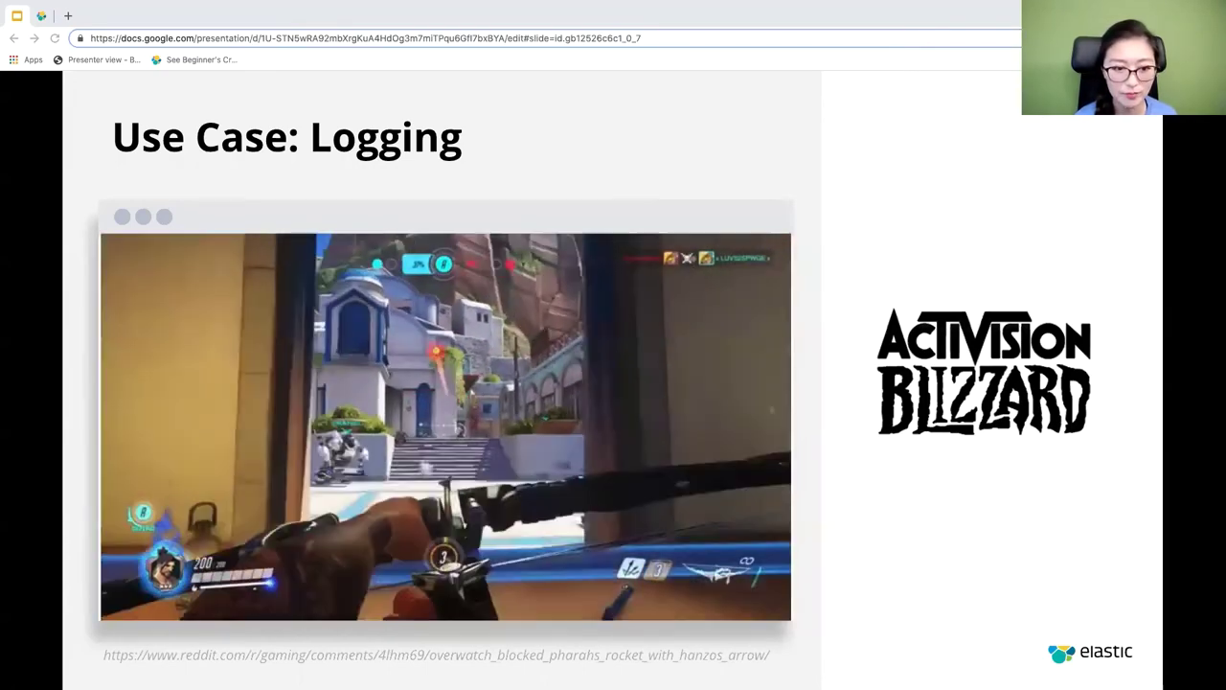
Step: Page through the Metrics, Security Analytics and Business Analytics use cases back to The Elastic Stack
key(Right)
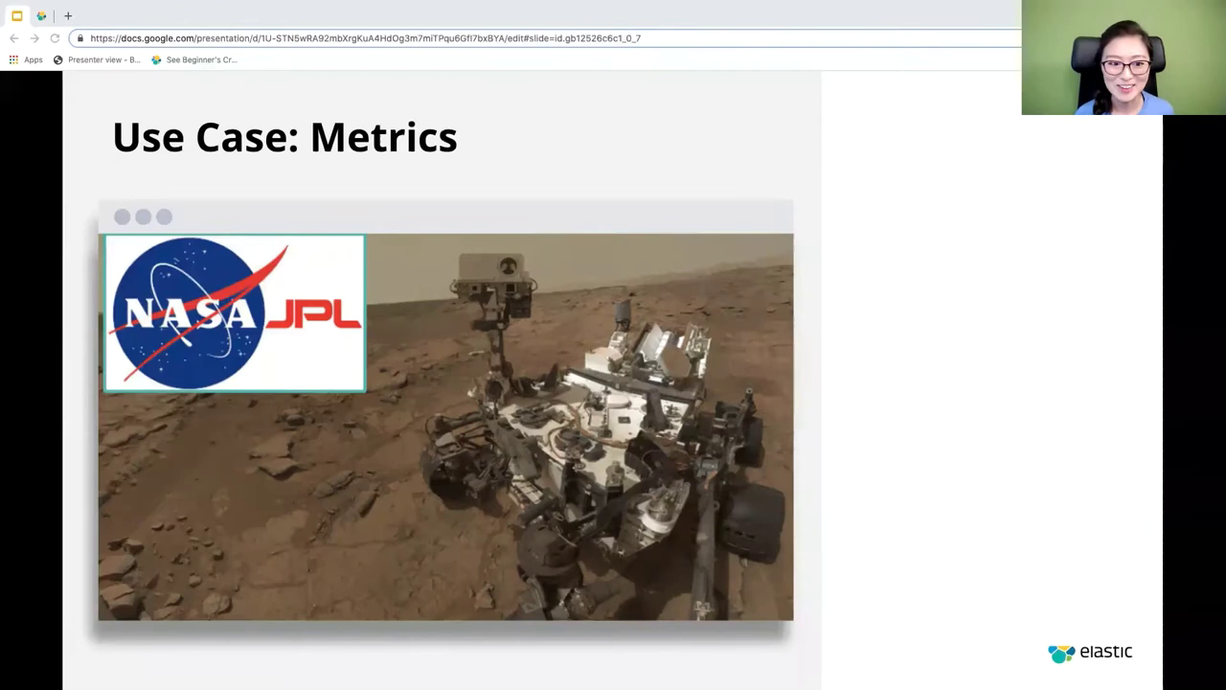
key(Right)
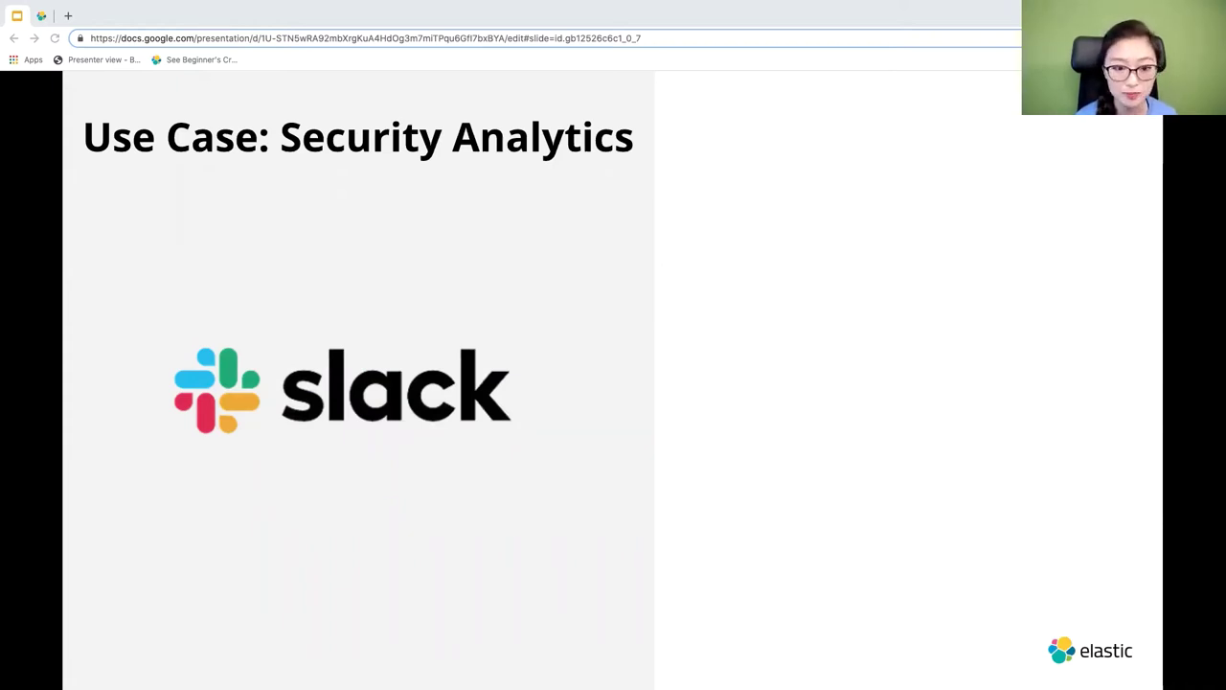
key(Right)
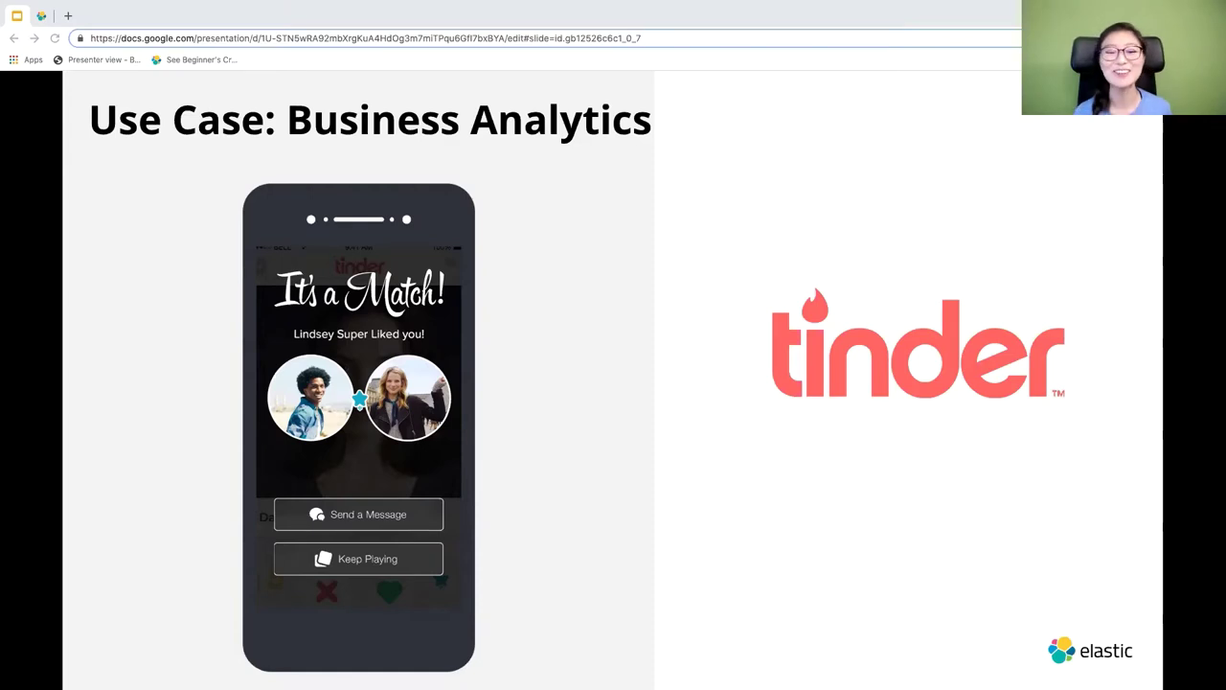
key(Right)
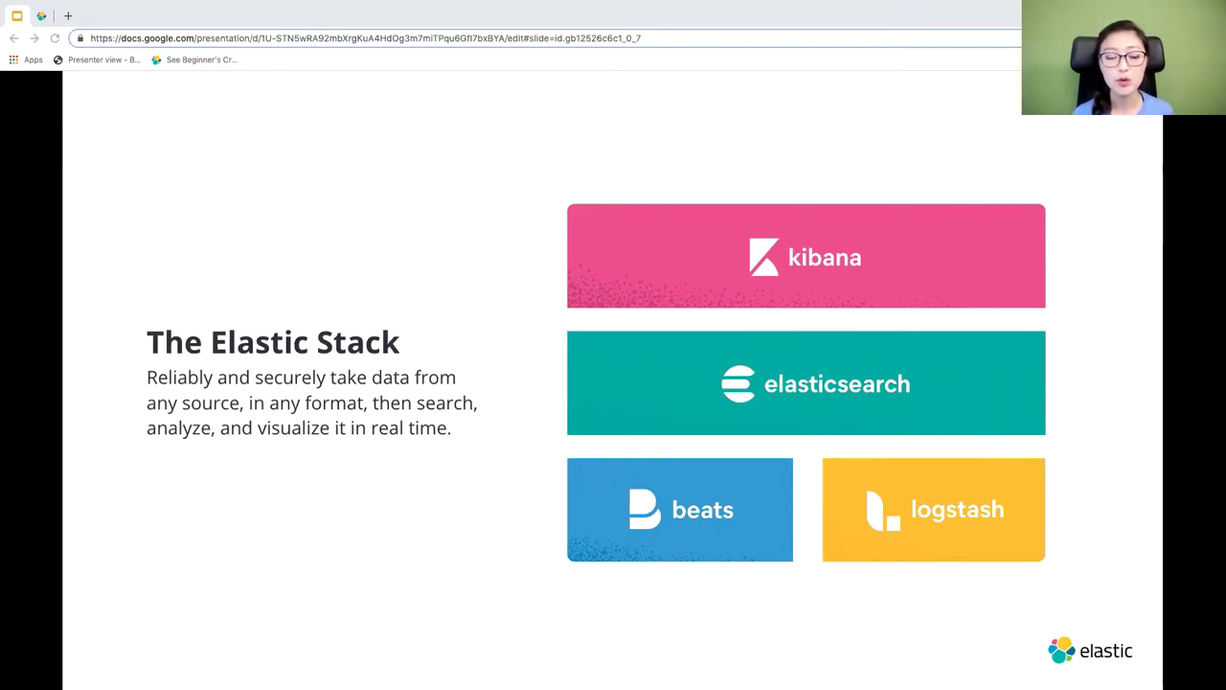
Step: Outline Kibana, Elasticsearch, Beats and Logstash in colour, then reach the Part 1 series title slide
key(Right)
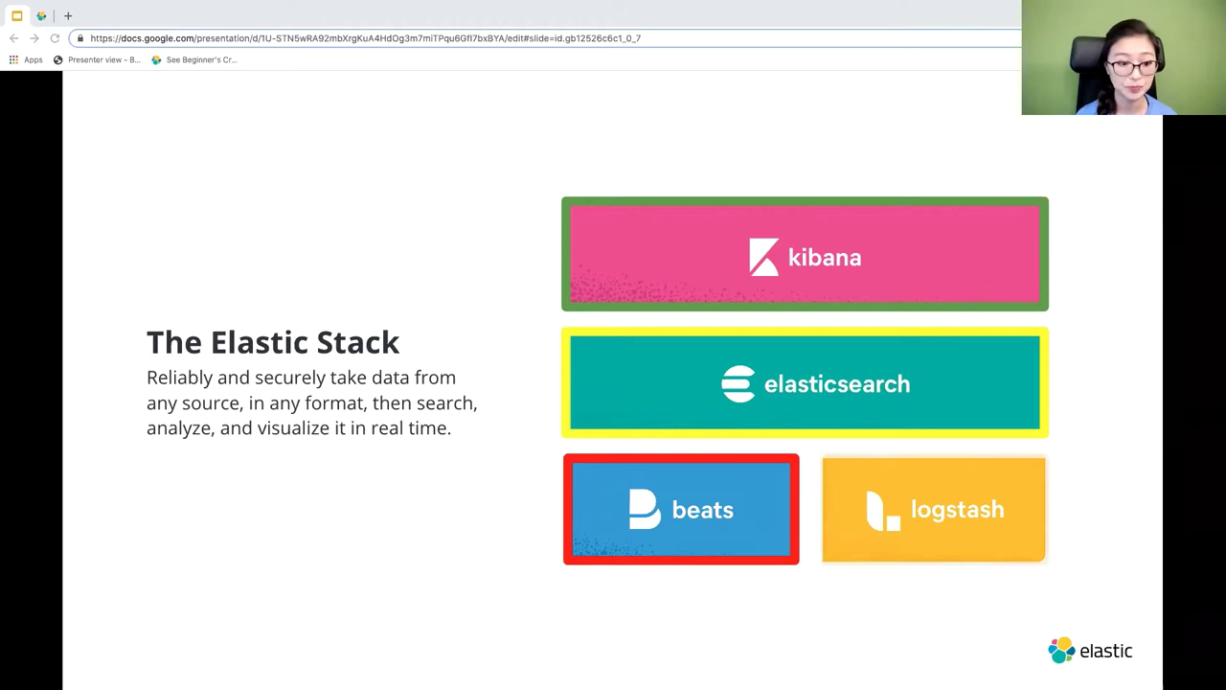
key(Left)
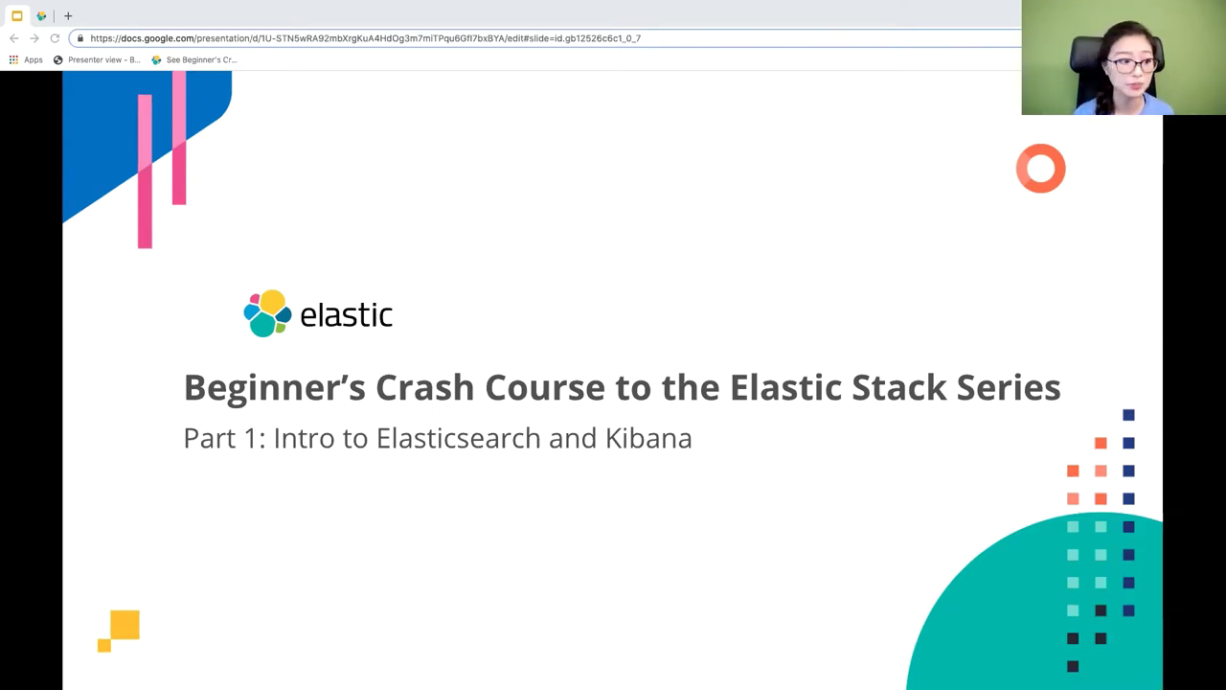
Step: Advance past the workshop objectives to the 'Elasticsearch: Store | Search | Analyze' slide
key(Right)
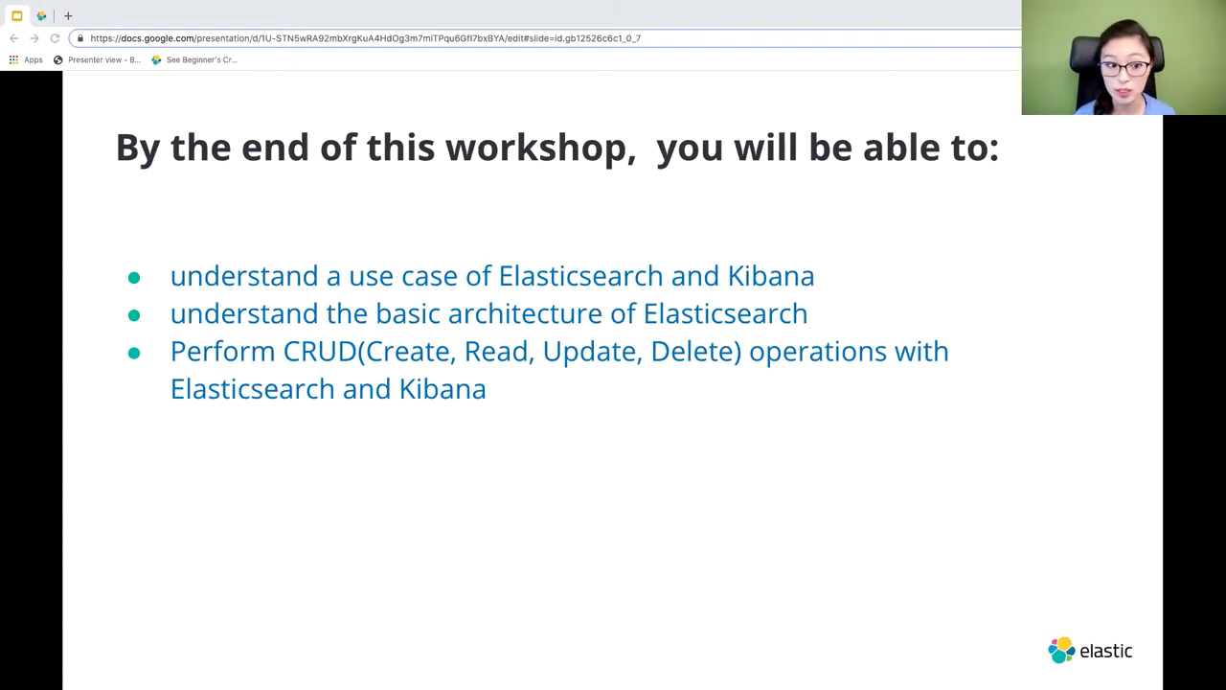
key(Right)
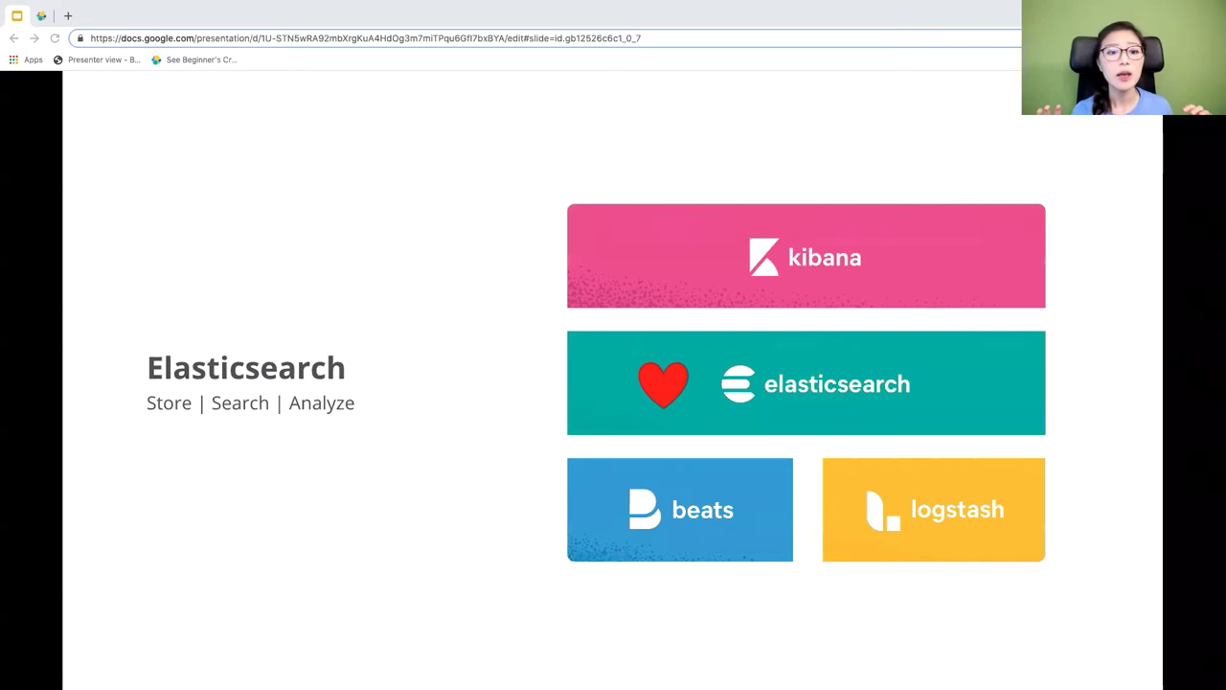
Step: Fade out all but the Elasticsearch tile, then show the Instacart 'can' search example
key(Right)
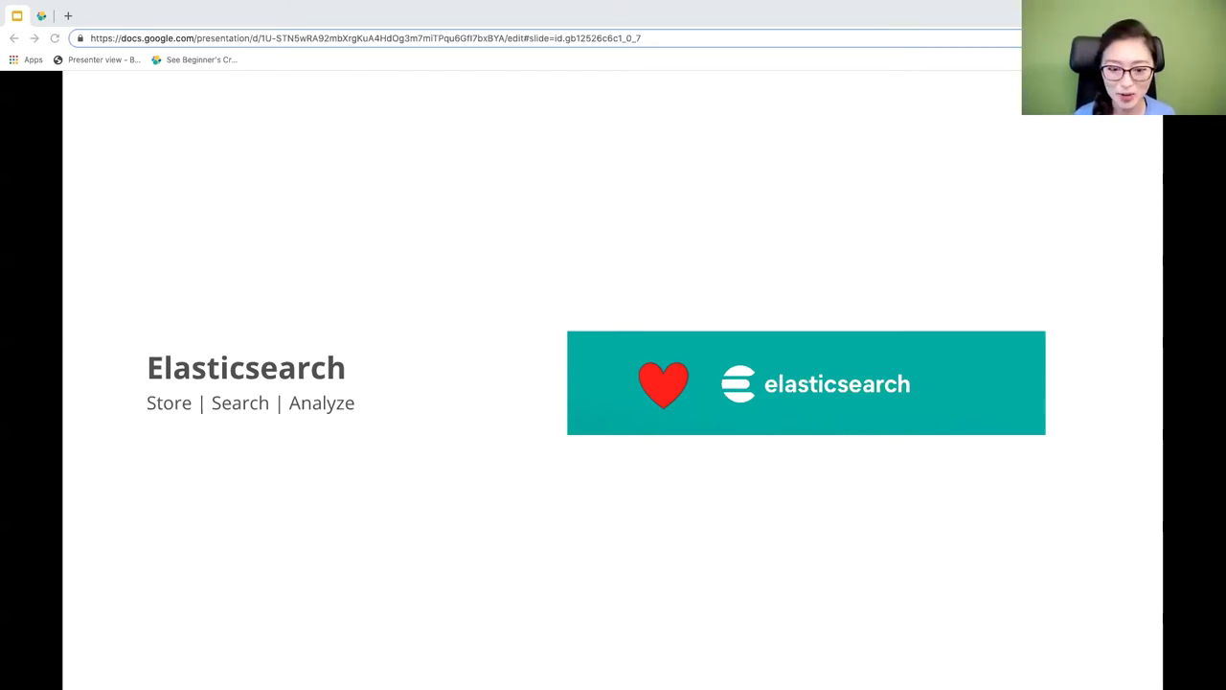
key(Right)
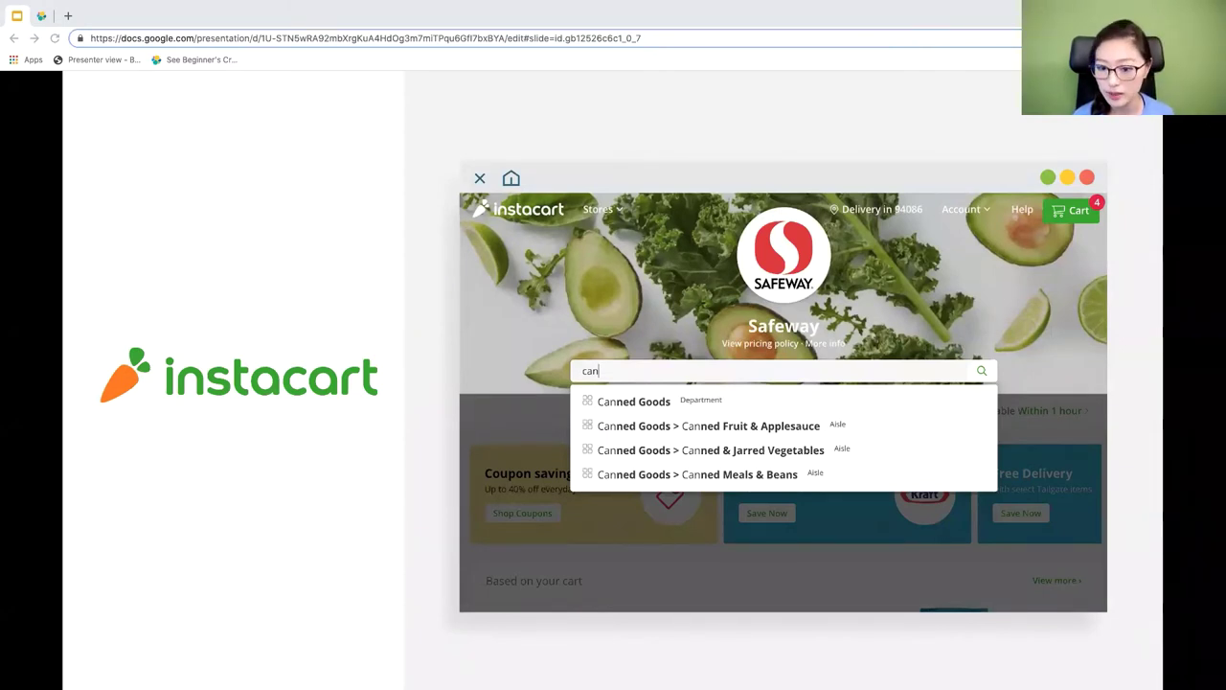
Step: Show the Great Search Experience headline, then advance to the peanut butter brands slide
key(Right)
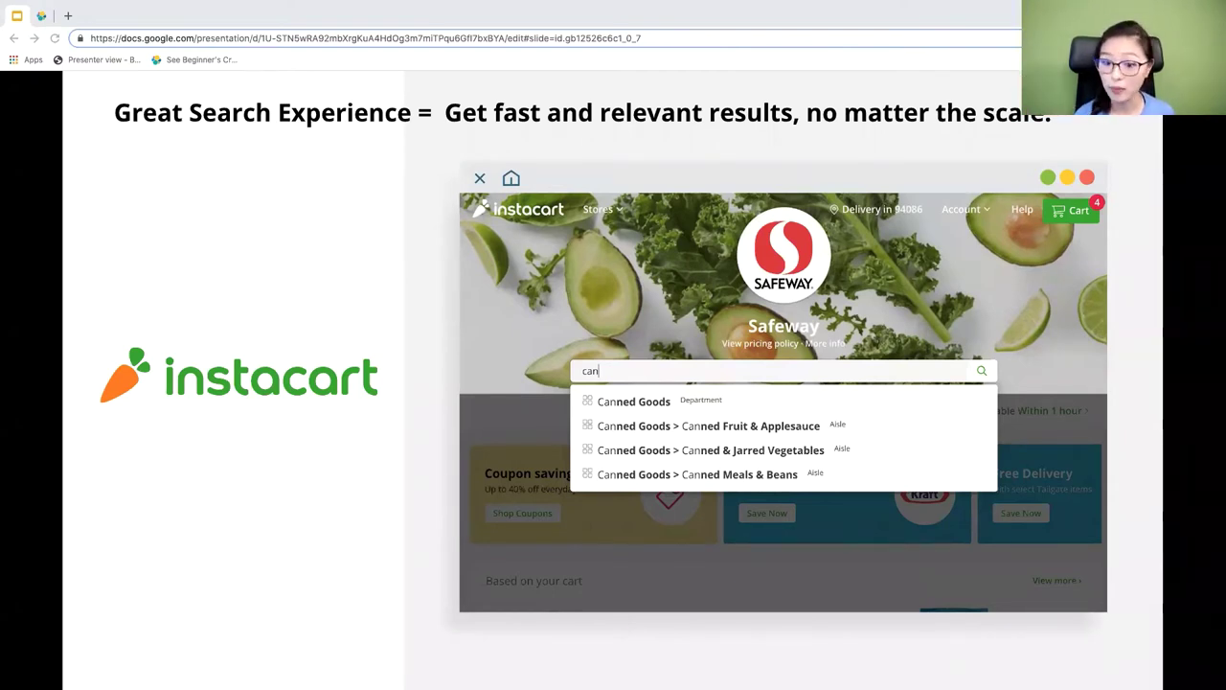
key(Right)
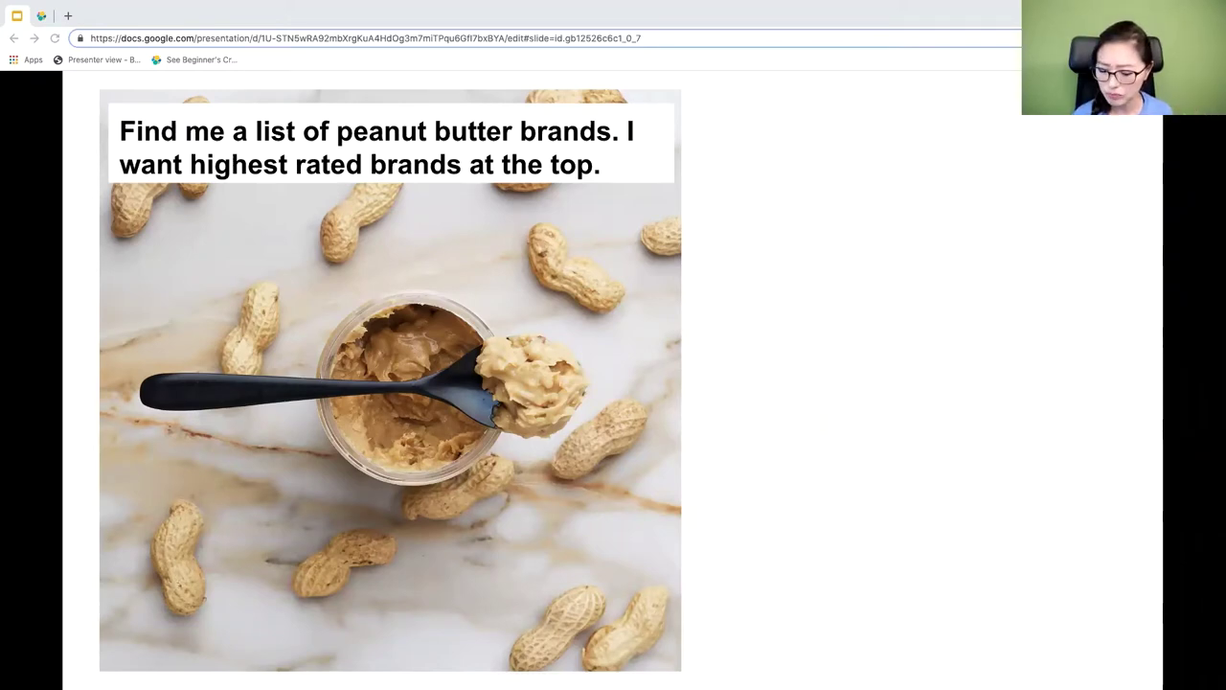
Step: Reveal the Sriracha hot sauce panel with its misspelled variants beside the peanut butter request
key(Right)
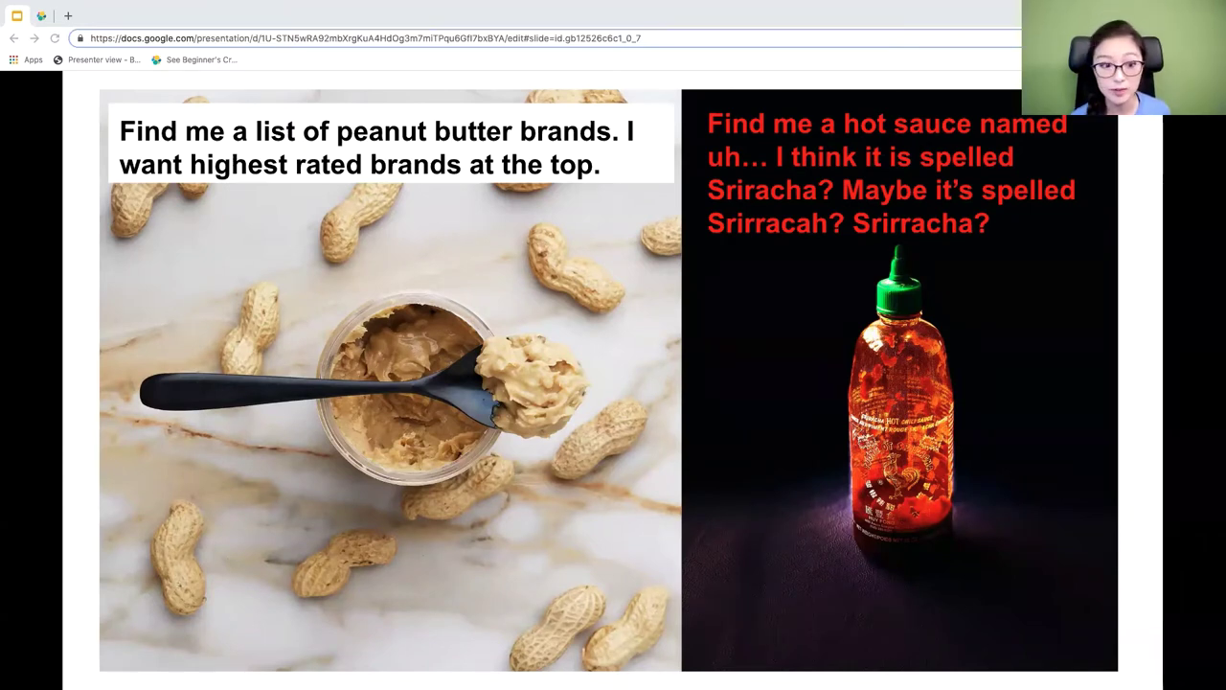
Step: Advance to the architecture slide linking Client, Server and Database to Elasticsearch
key(Right)
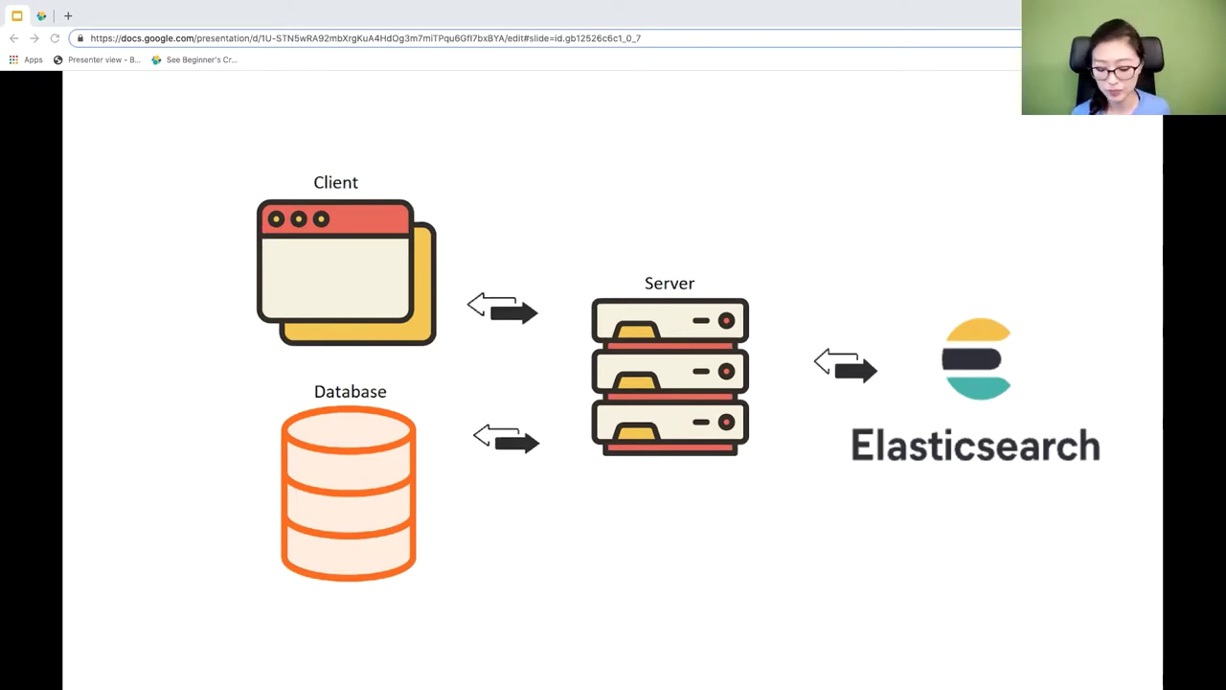
Step: Advance to the Elasticsearch slide captioned Store | Search | Analyze
key(Right)
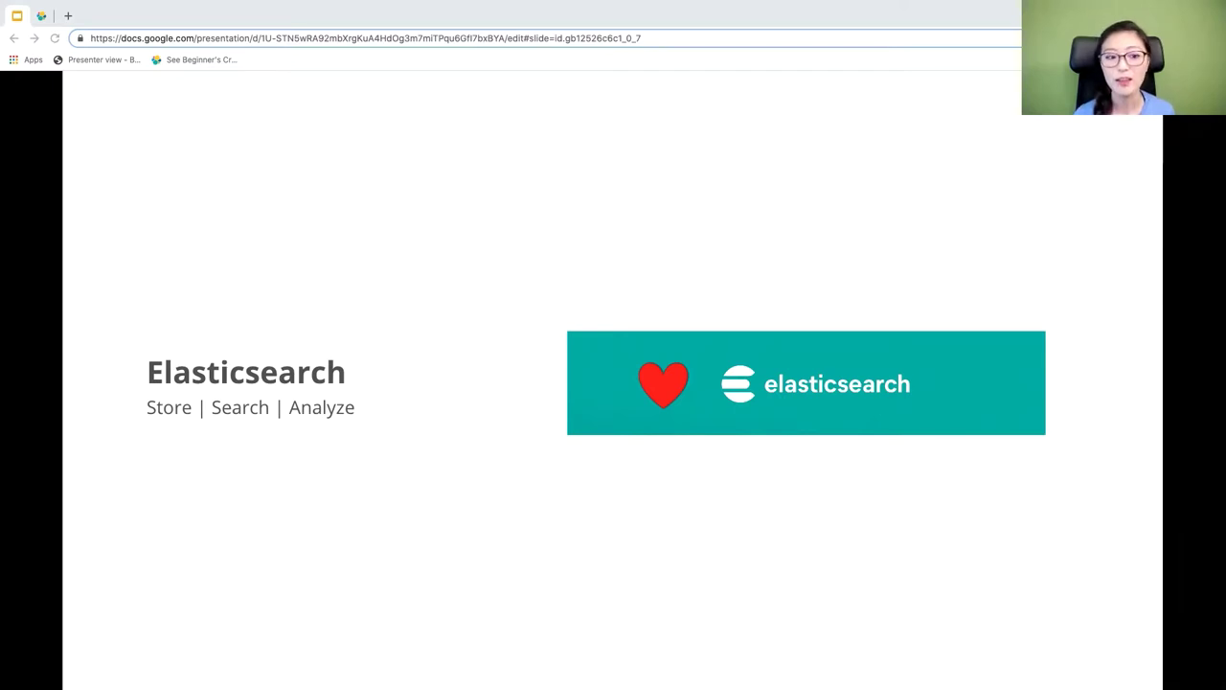
Step: Show the Kibana row above Elasticsearch, then advance to the Search | View | Interact diagram
key(Right)
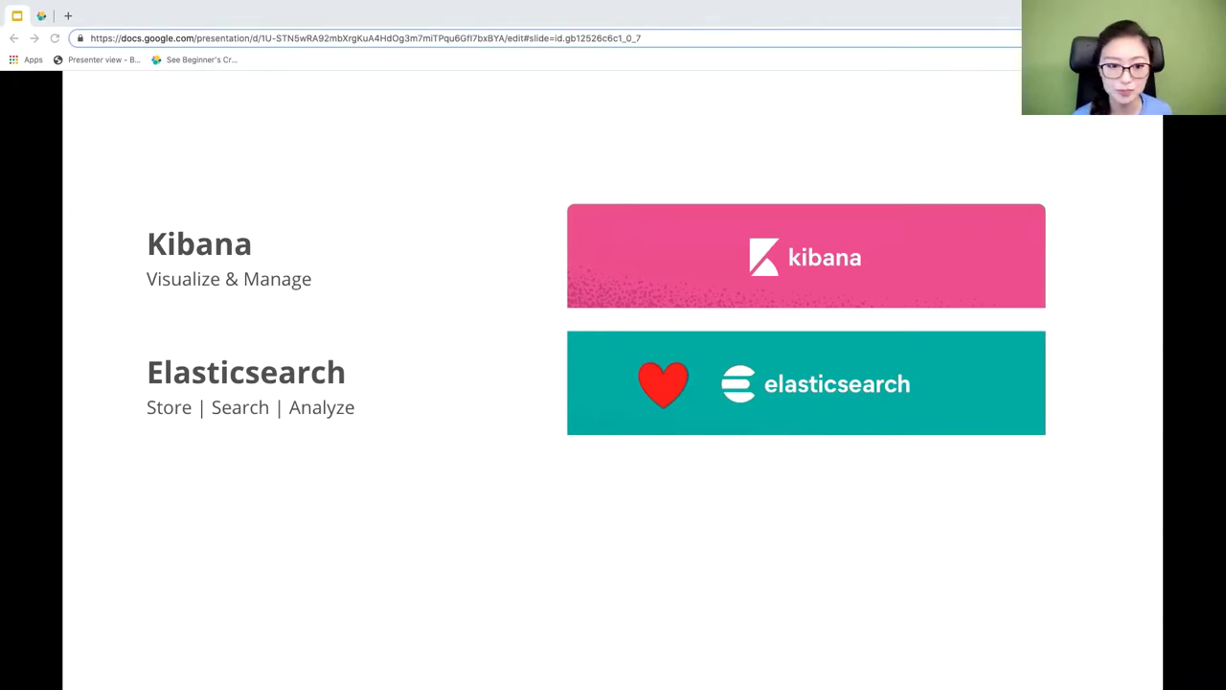
key(Right)
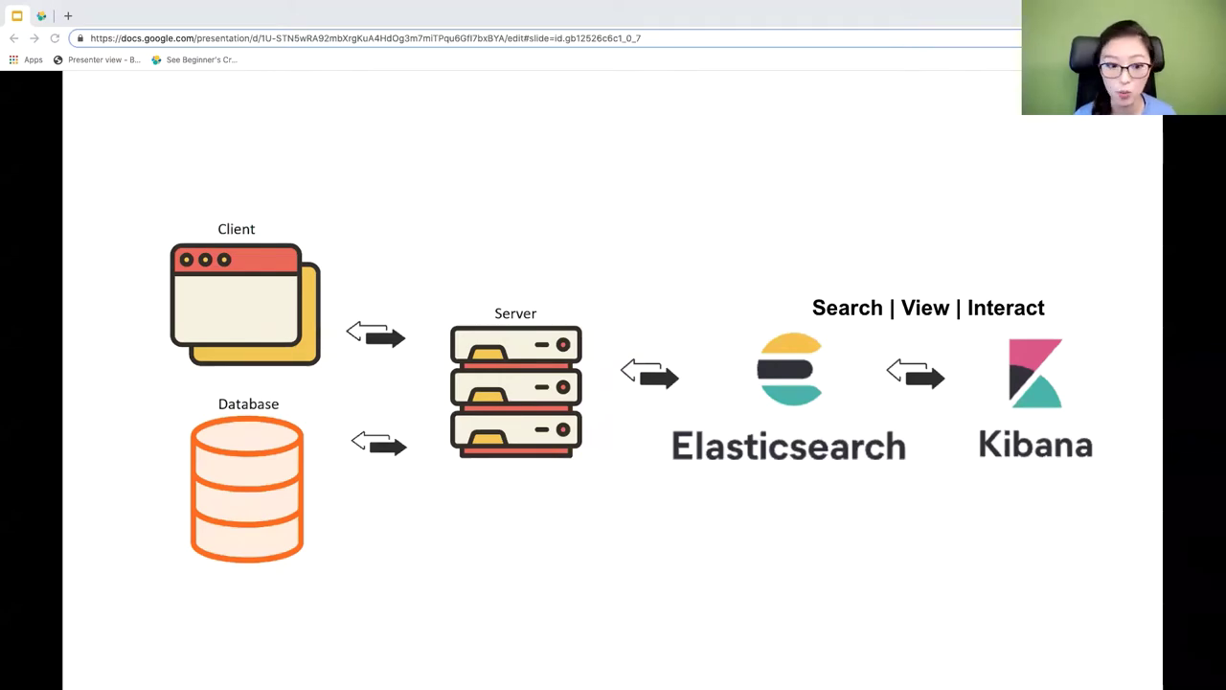
Step: Advance through the Kibana web traffic dashboard slide to the workshop goals slide
key(Right)
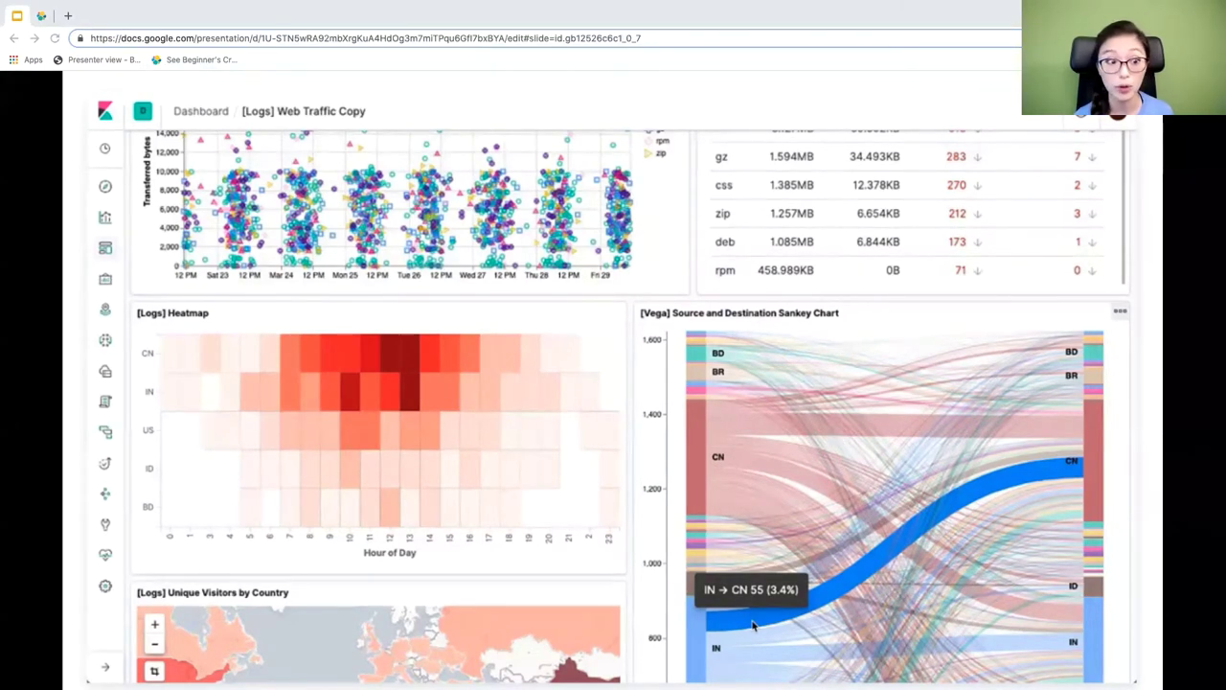
key(Right)
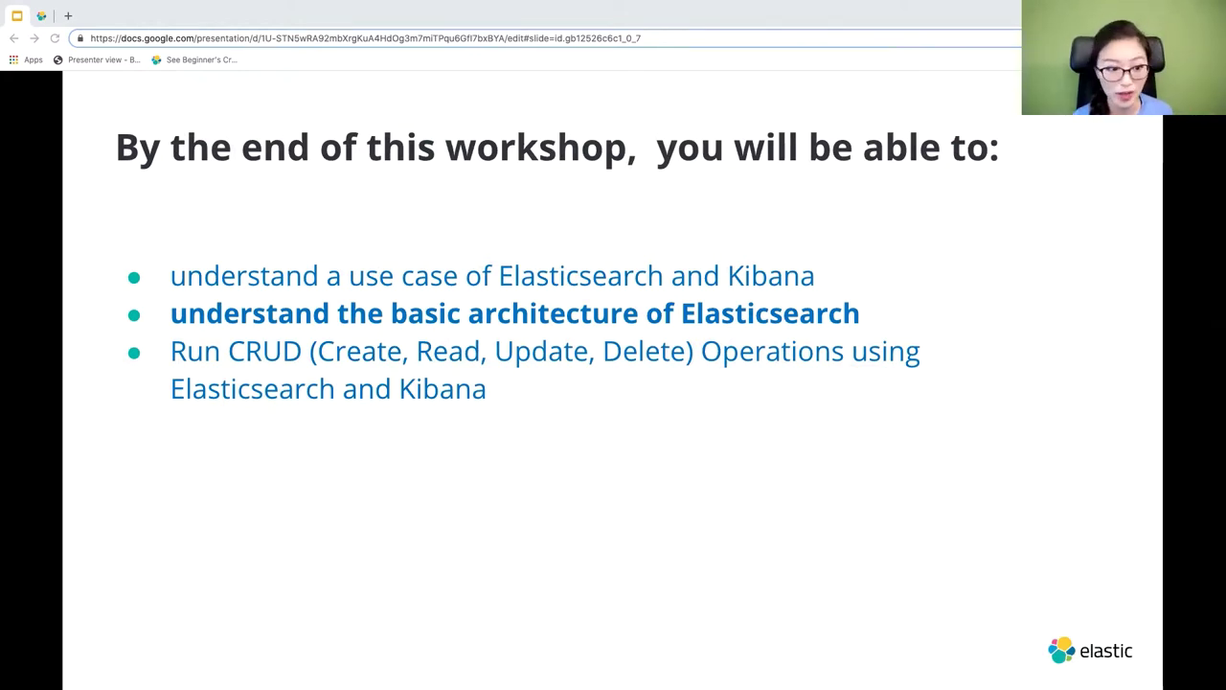
Step: Fade the Elastic Stack tiles down to Elasticsearch only, then advance to the Node-1 slide
key(Right)
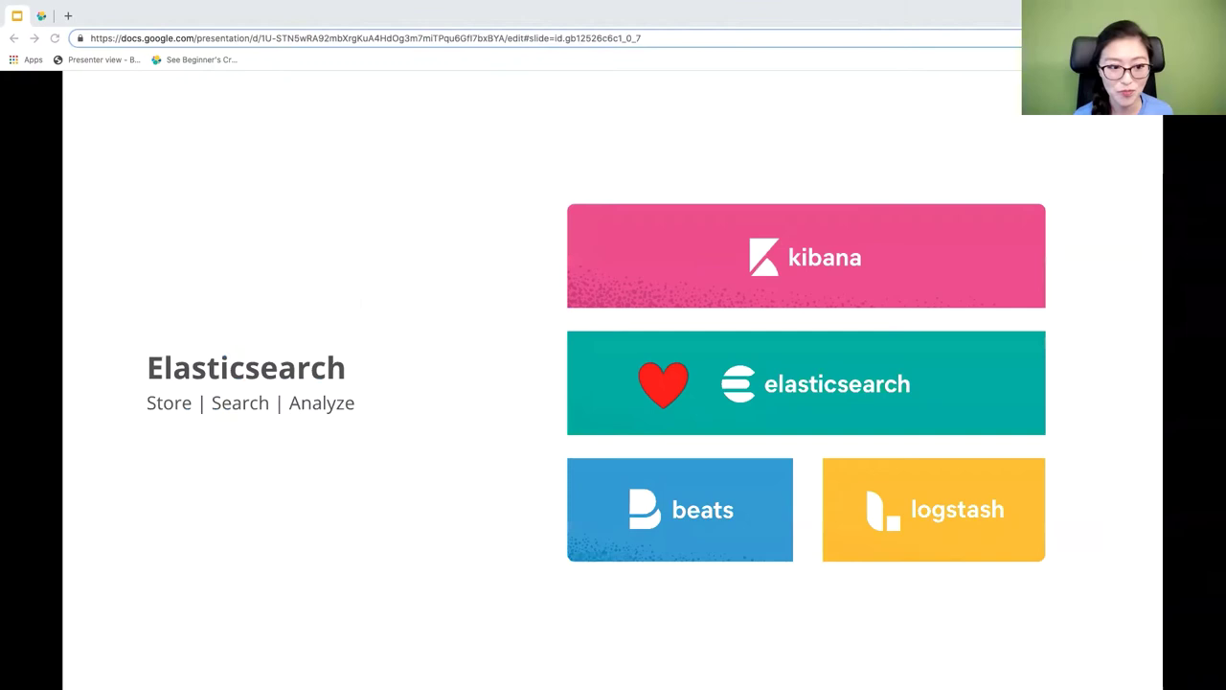
key(Right)
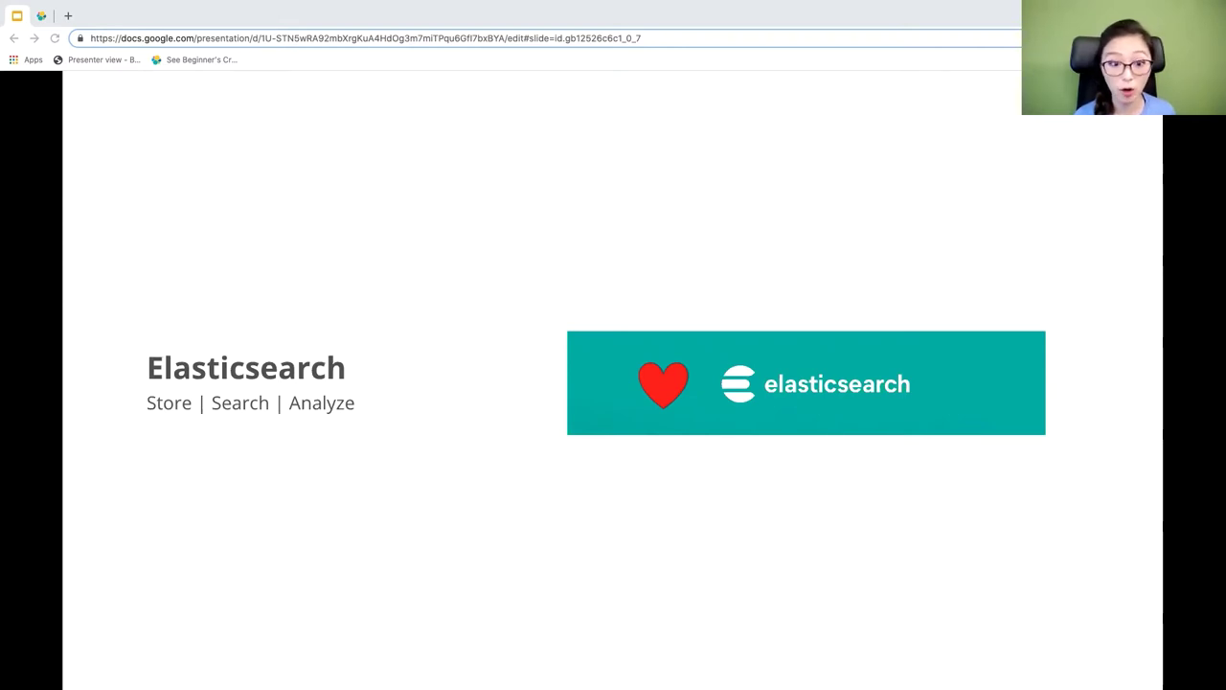
key(Right)
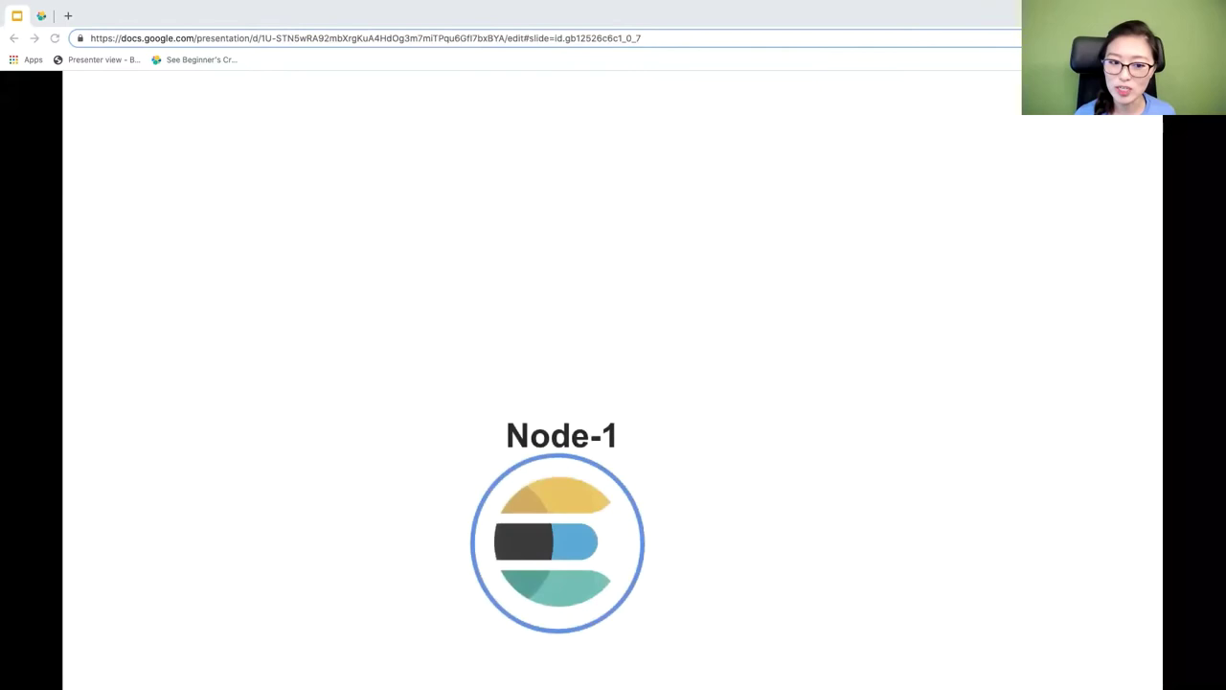
Step: Show Node-1's three speech bubbles (cluster, unique id and name) and the Cluster outline, then advance
key(Right)
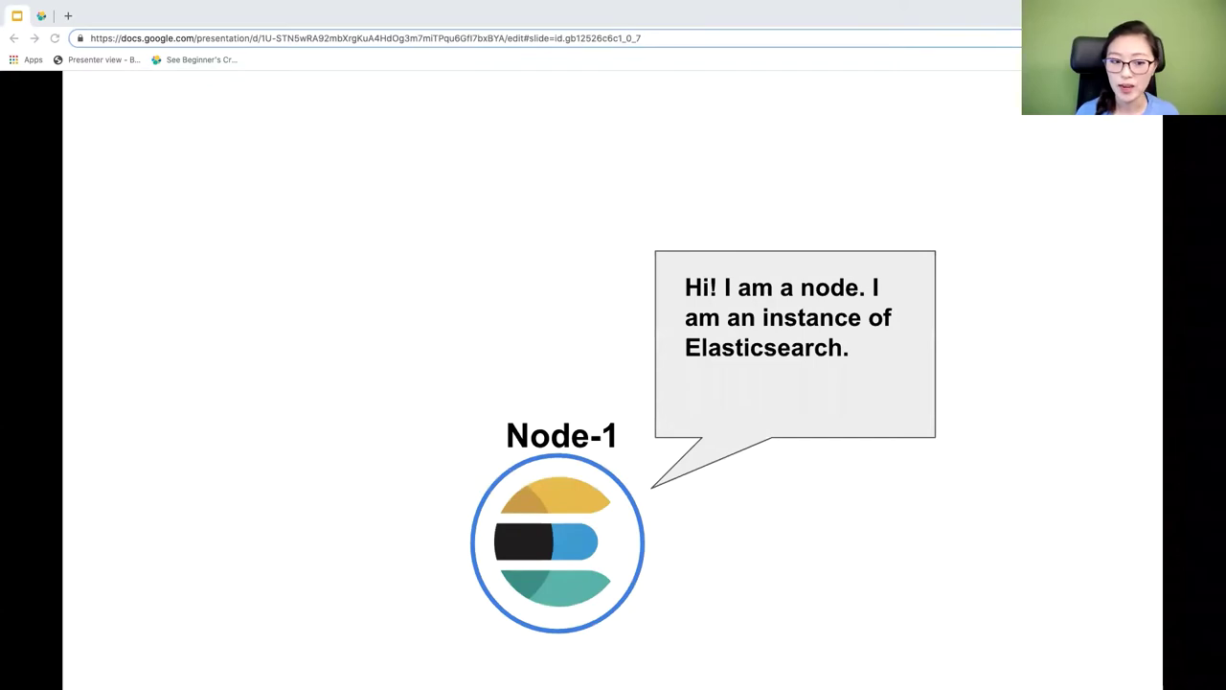
key(Right)
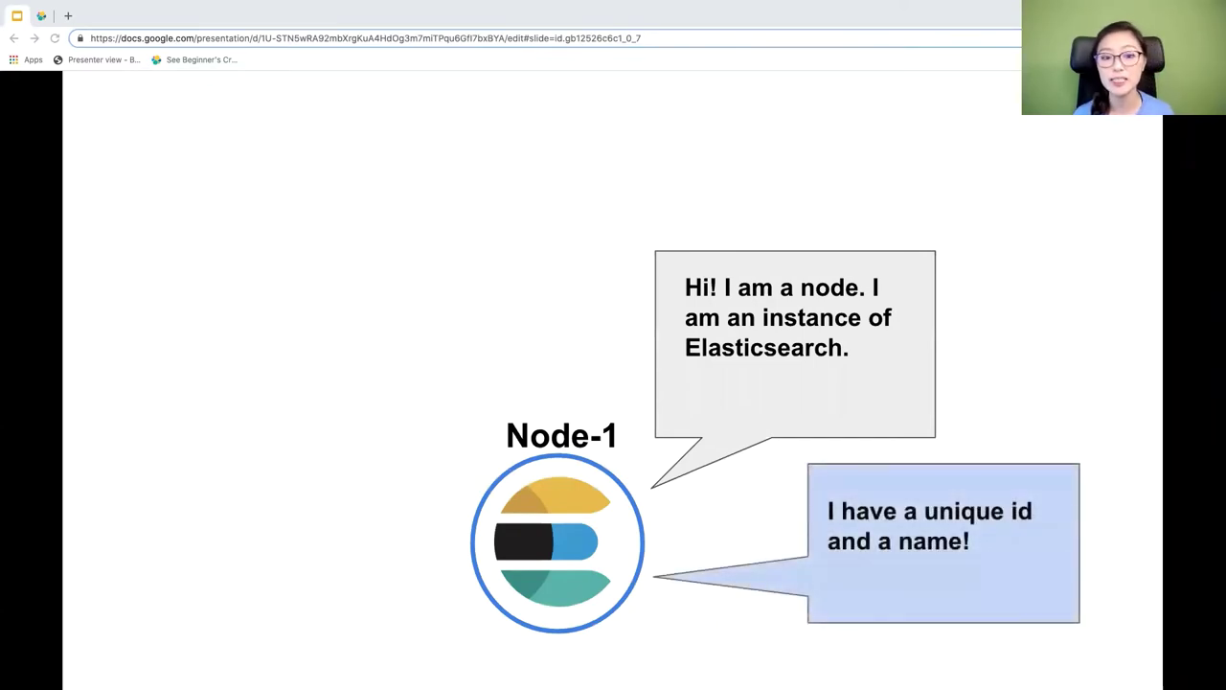
key(Right)
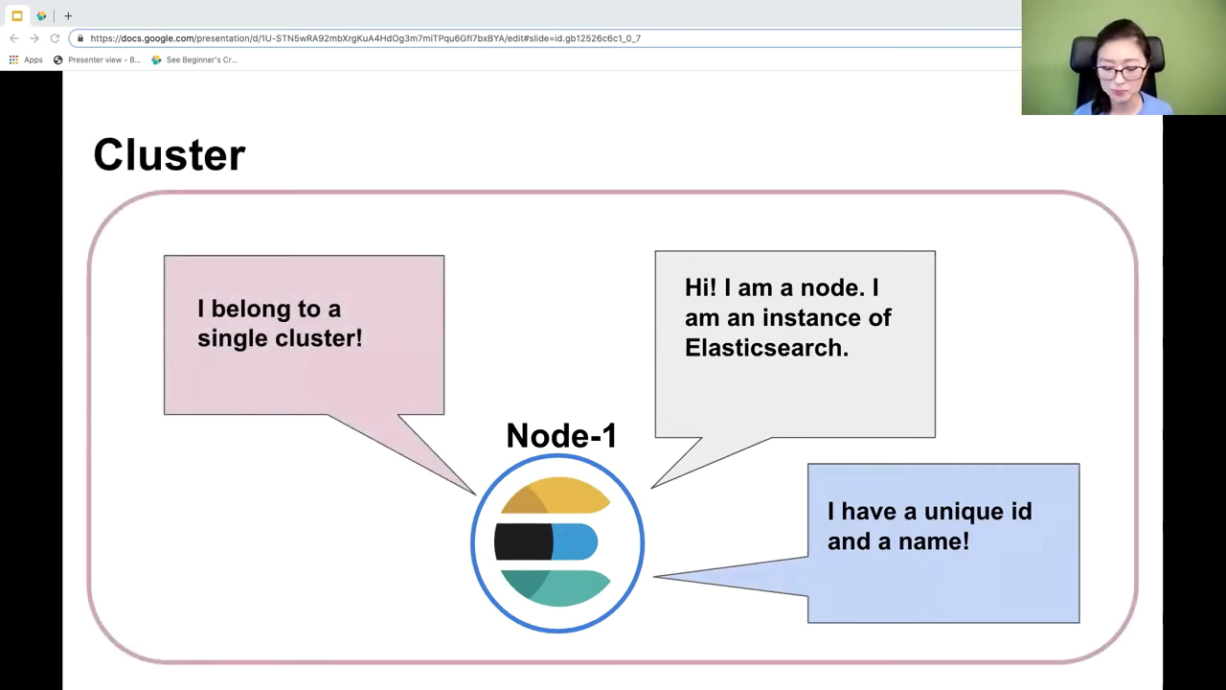
key(Right)
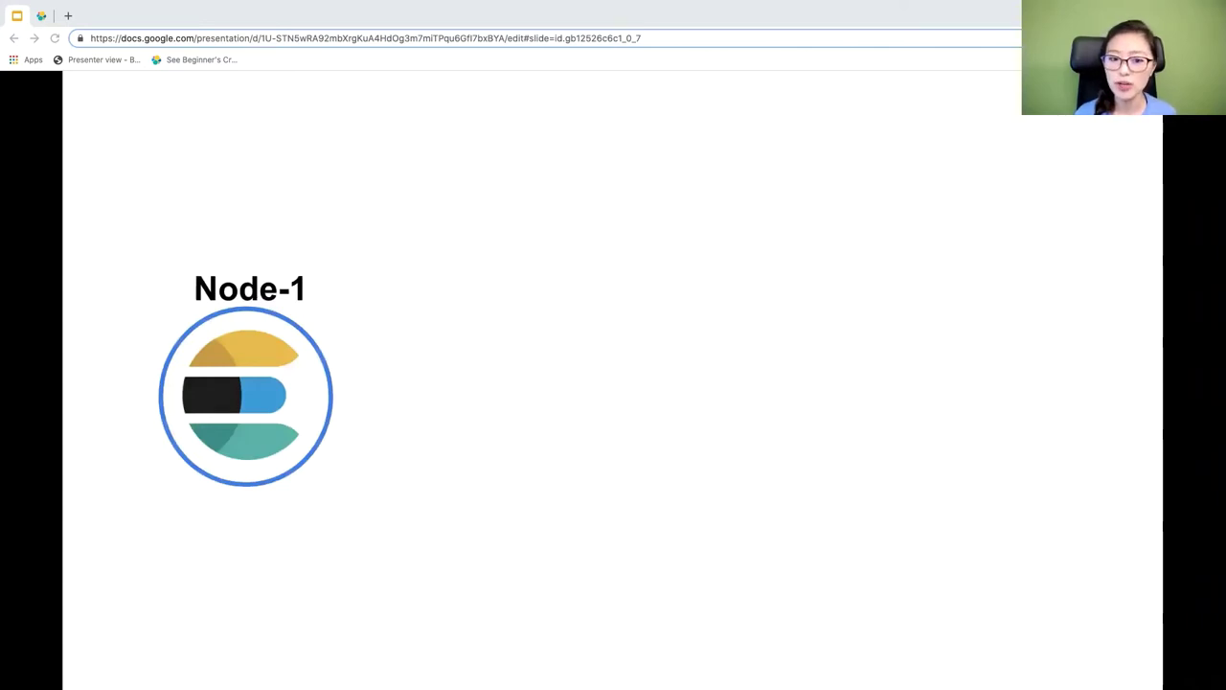
Step: Show the Cluster outline, Node-2 to Node-4 and their server stacks, then advance to the laptop photo
key(Right)
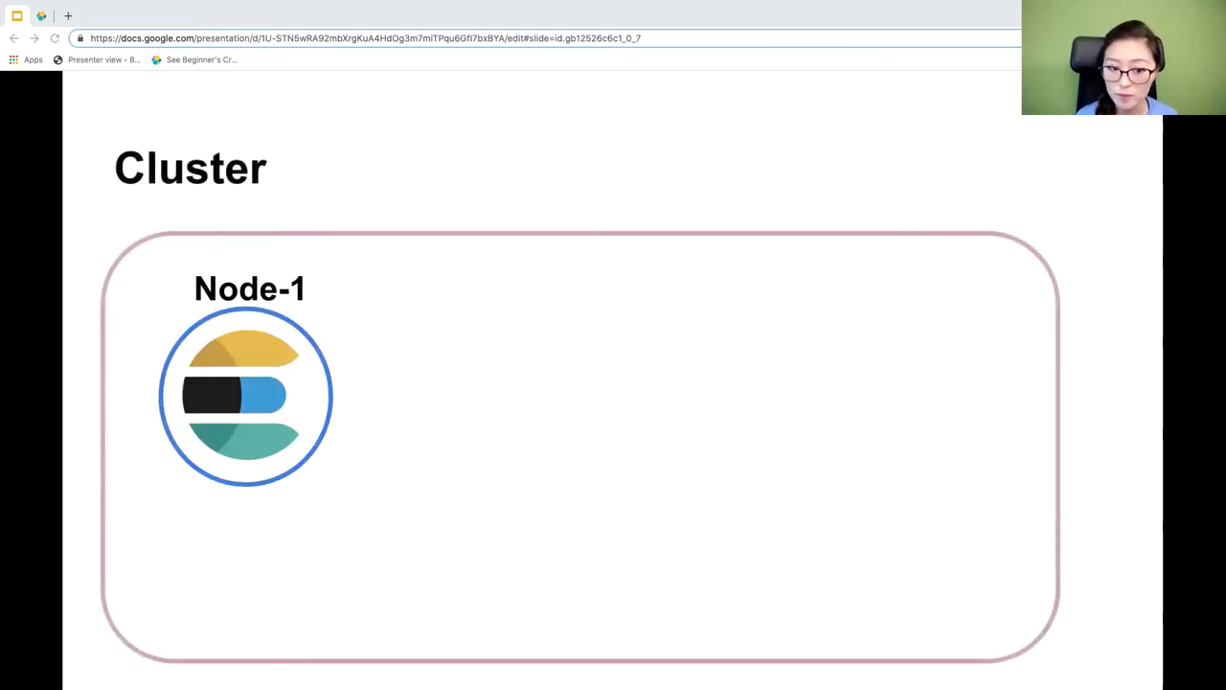
key(Right)
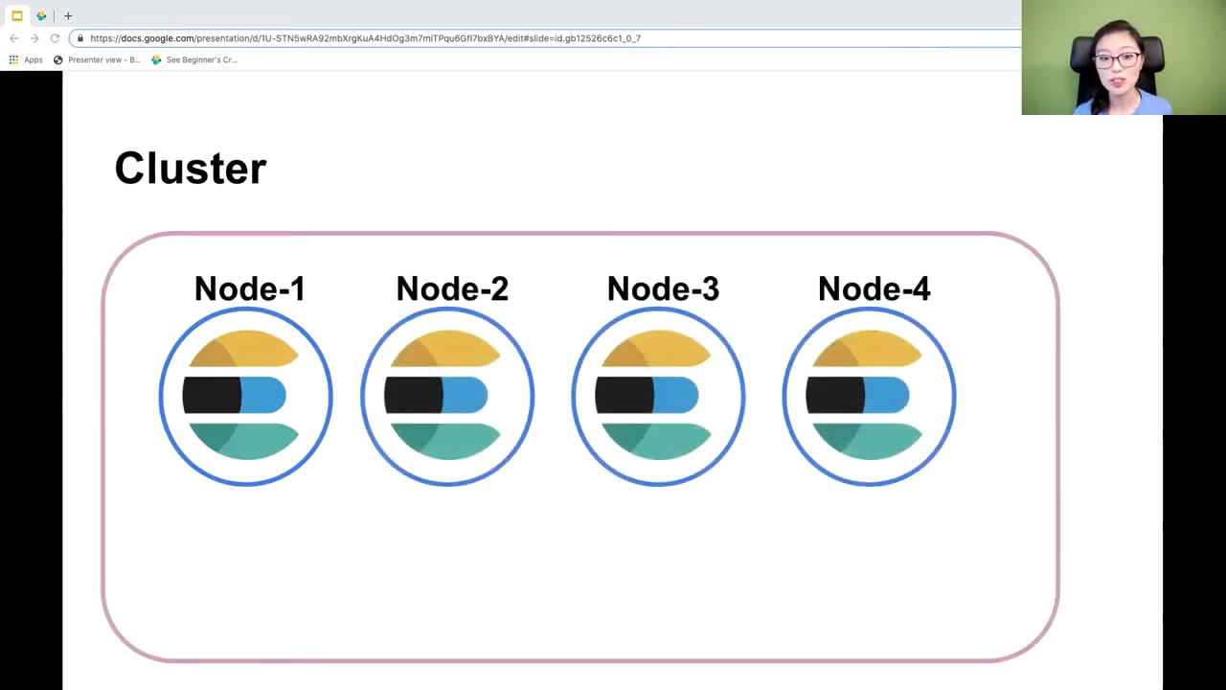
key(Right)
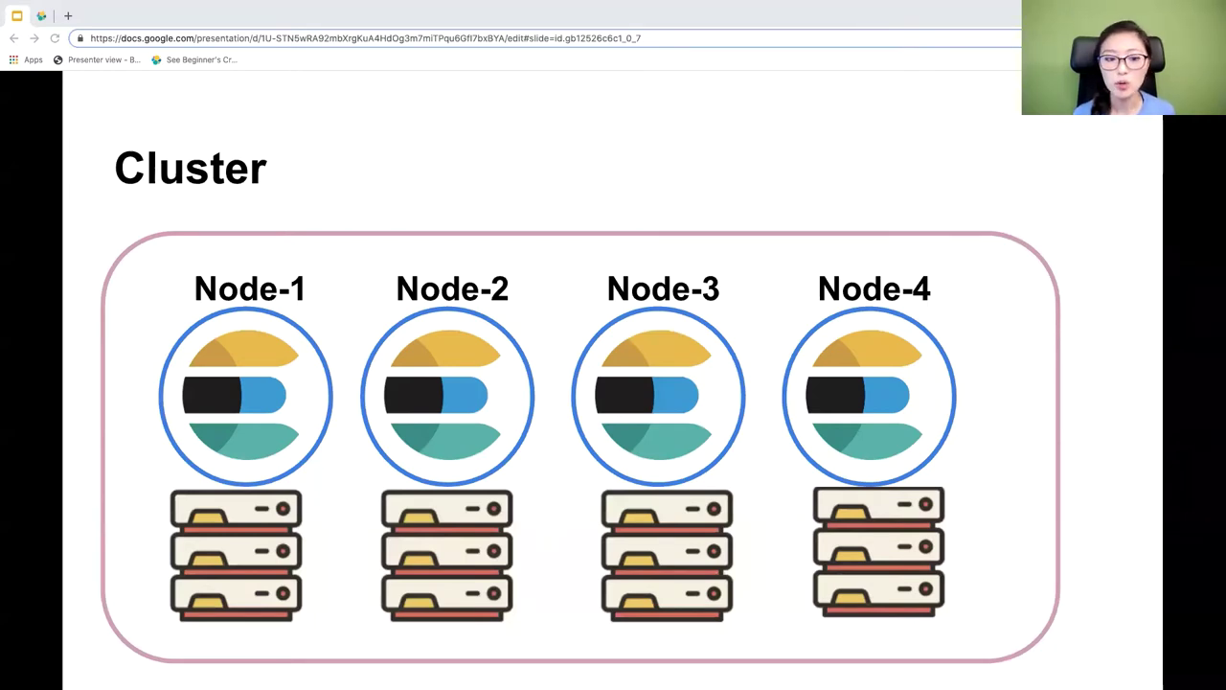
key(Right)
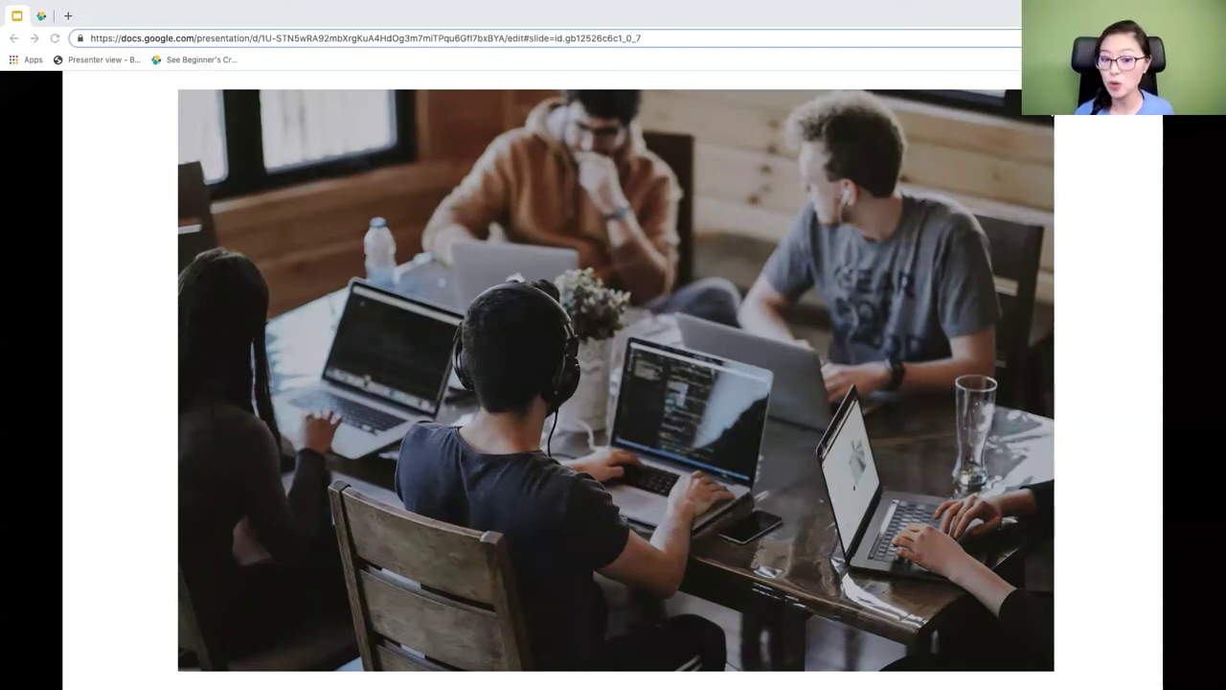
Step: Advance to the four-node slide and show its Cluster outline and four server stacks
key(Right)
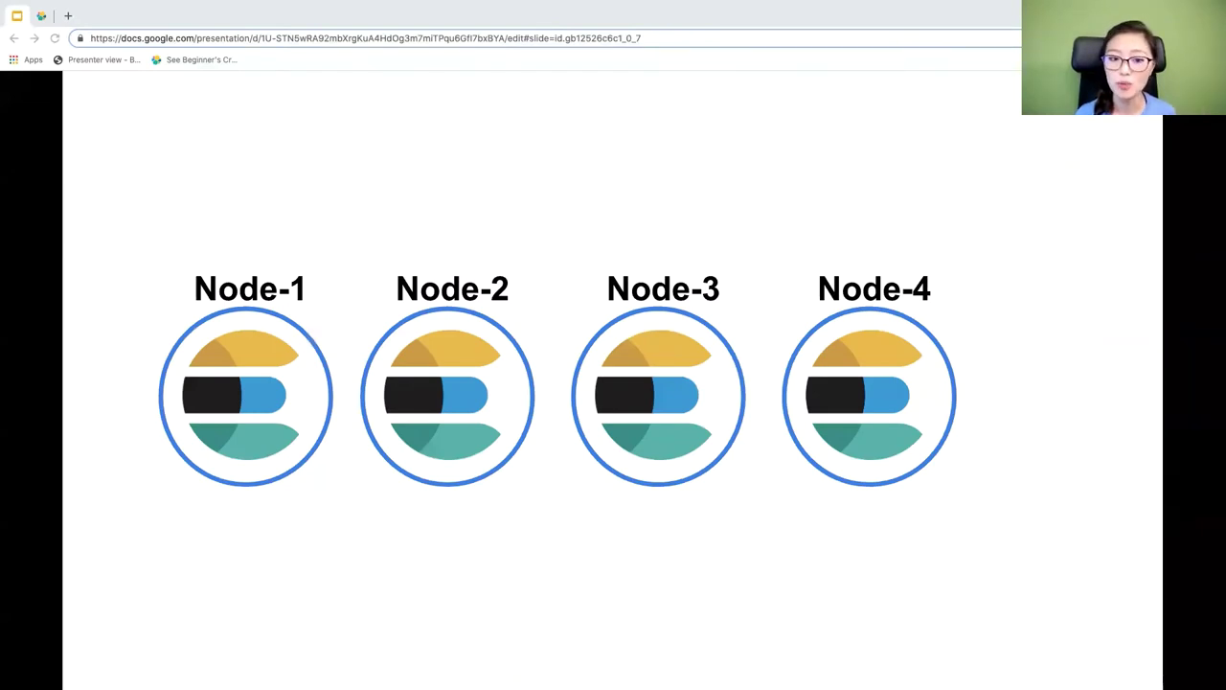
key(Right)
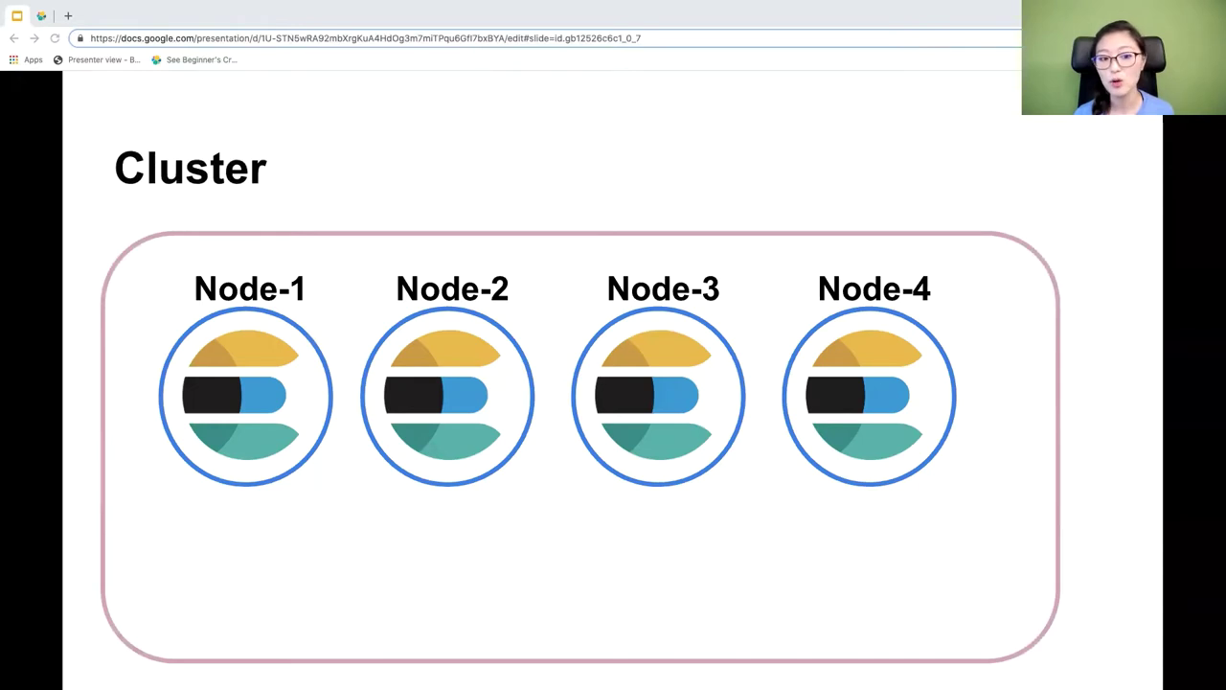
key(Right)
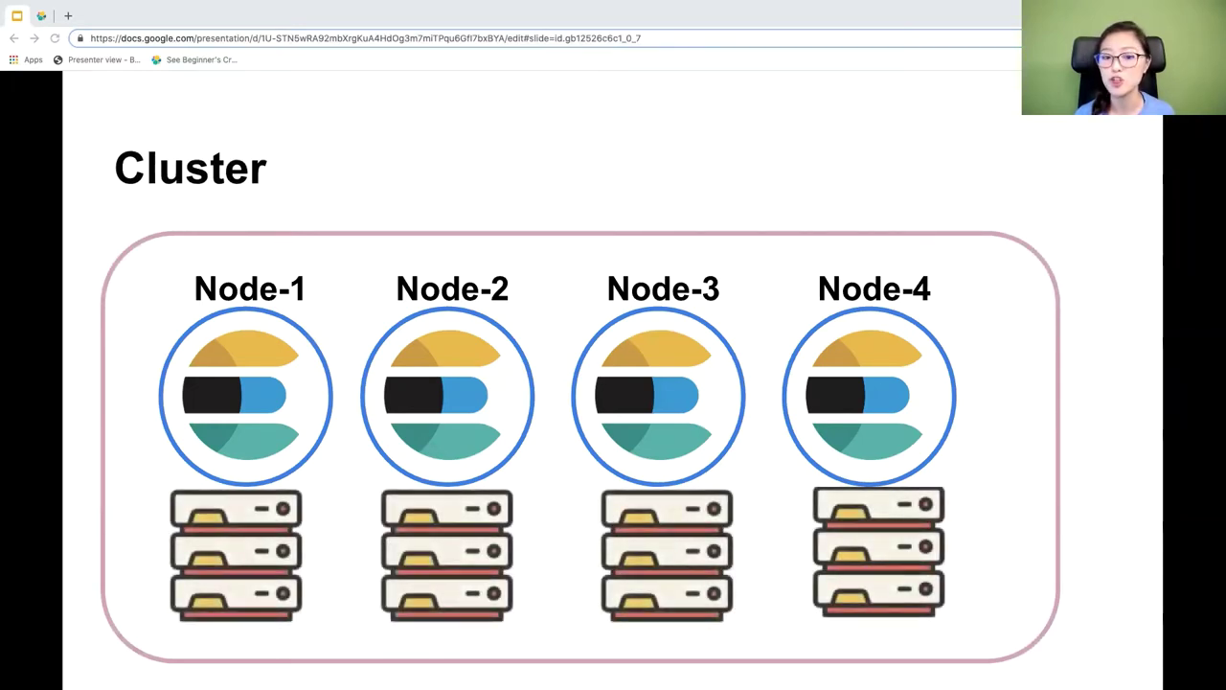